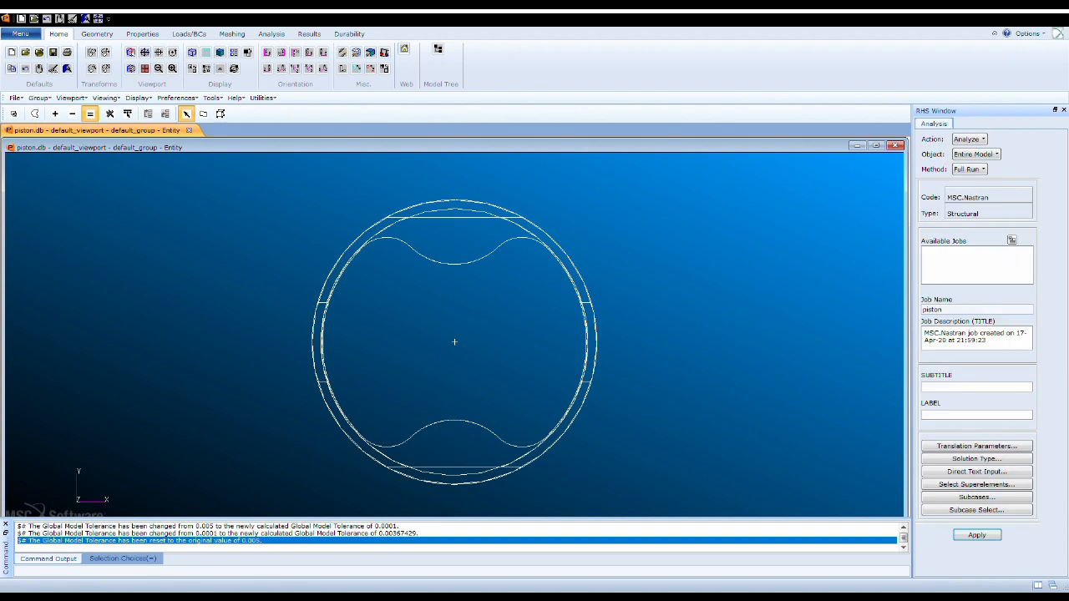
- Display the piston smooth shaded and mesh its solid with TetMesh Tet10 elements at a global edge length of 0.5
mouse_move(455, 341)
middle_mouse_down()
mouse_move(384, 391)
mouse_move(458, 253)
mouse_move(417, 228)
middle_mouse_up()
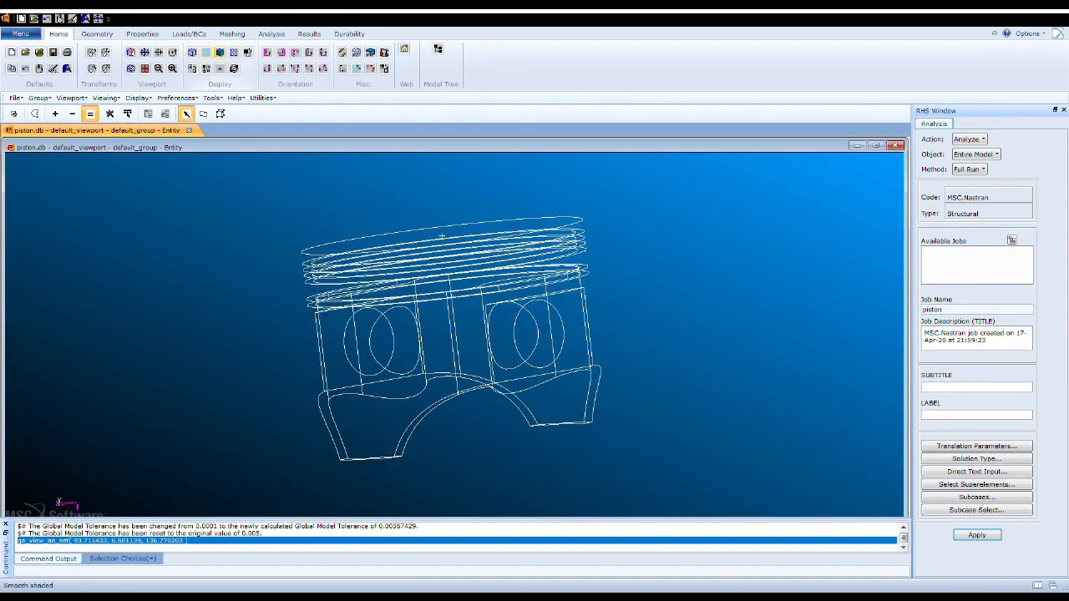
left_click(220, 52)
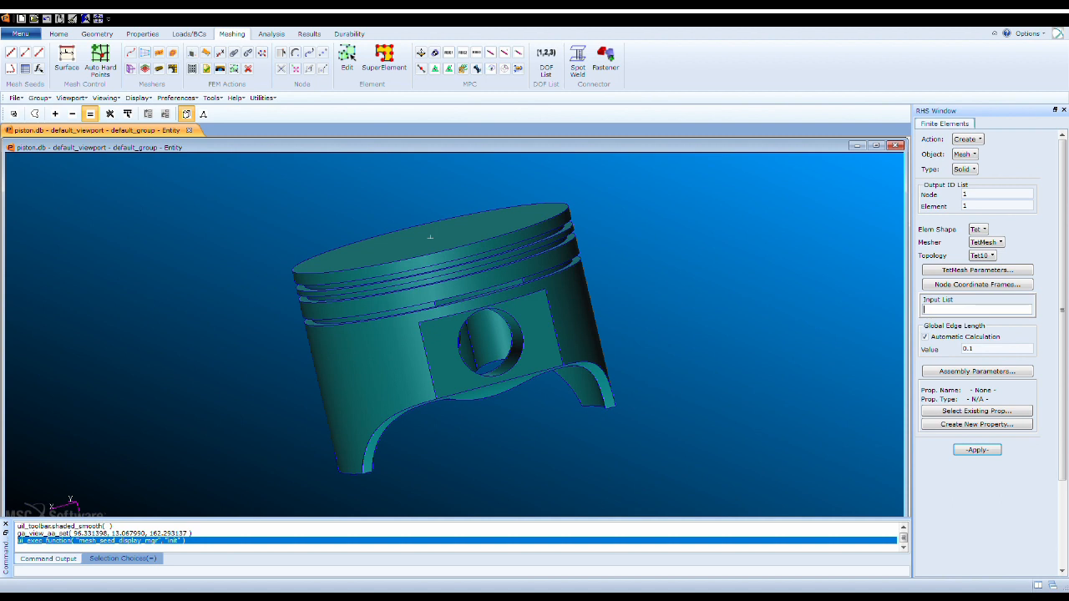
left_click(430, 237)
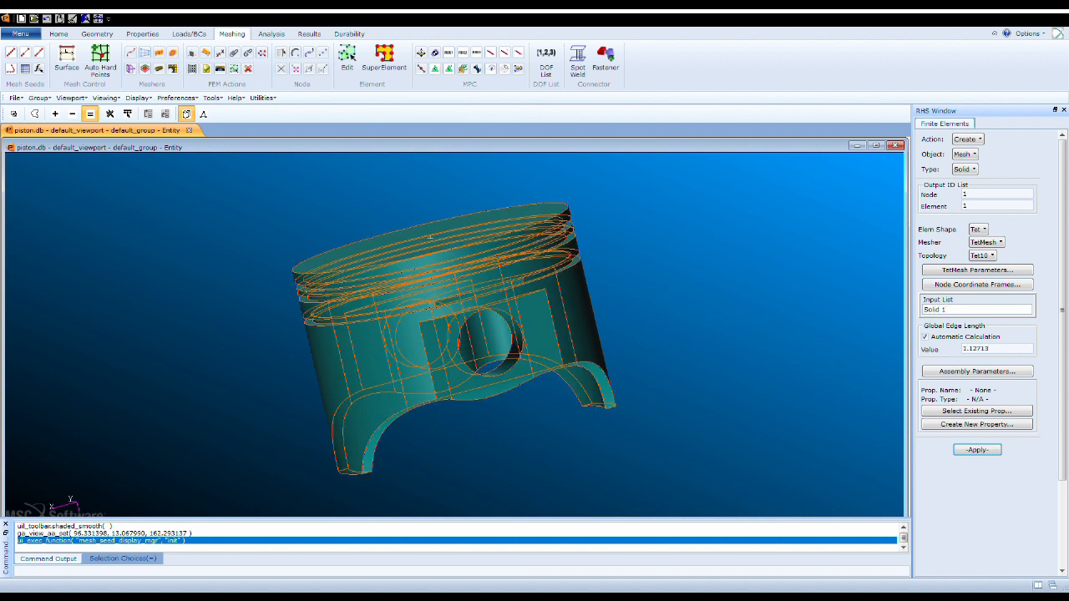
key("Tab")
type("0.25")
key("BackSpace")
key("BackSpace")
type("5")
left_click(925, 338)
left_click(977, 450)
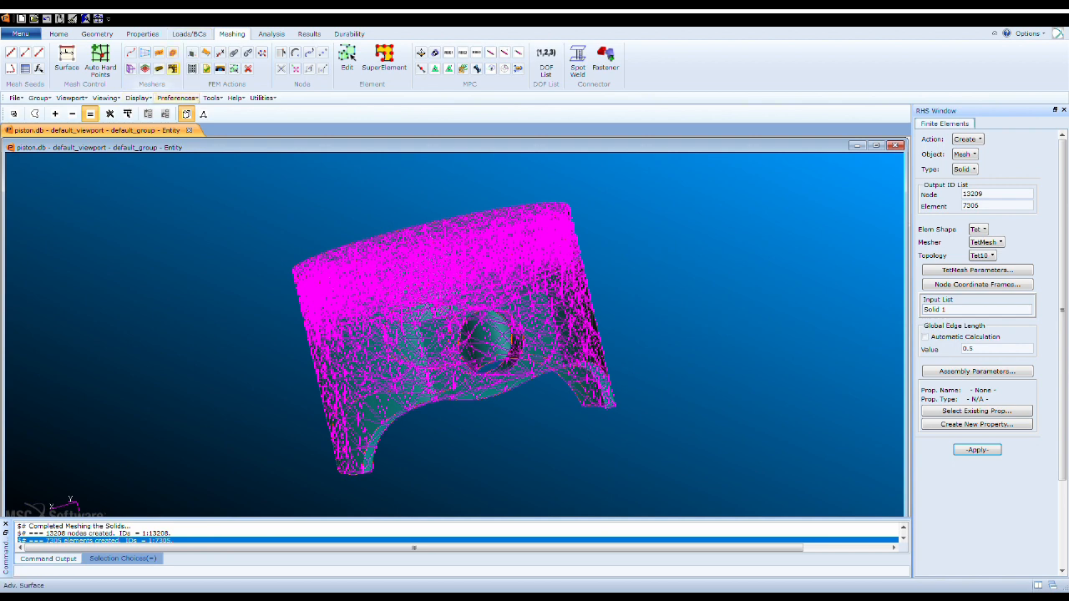
- Create a nodal displacement set named fixed with translations <0 0 0>, leaving its application region blank
left_click(188, 34)
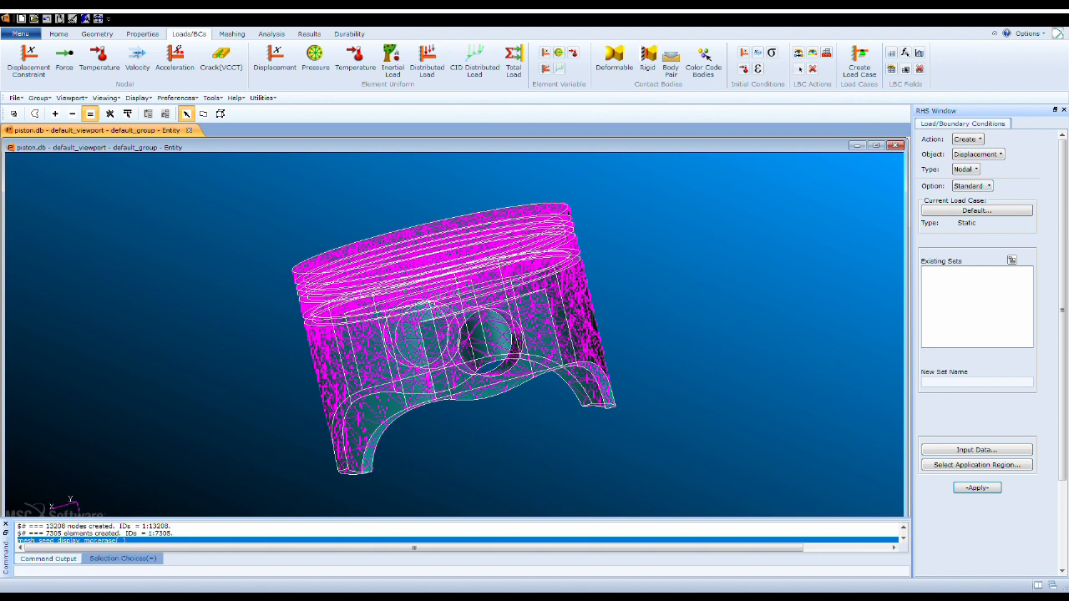
left_click(969, 381)
type("fixed")
left_click(976, 450)
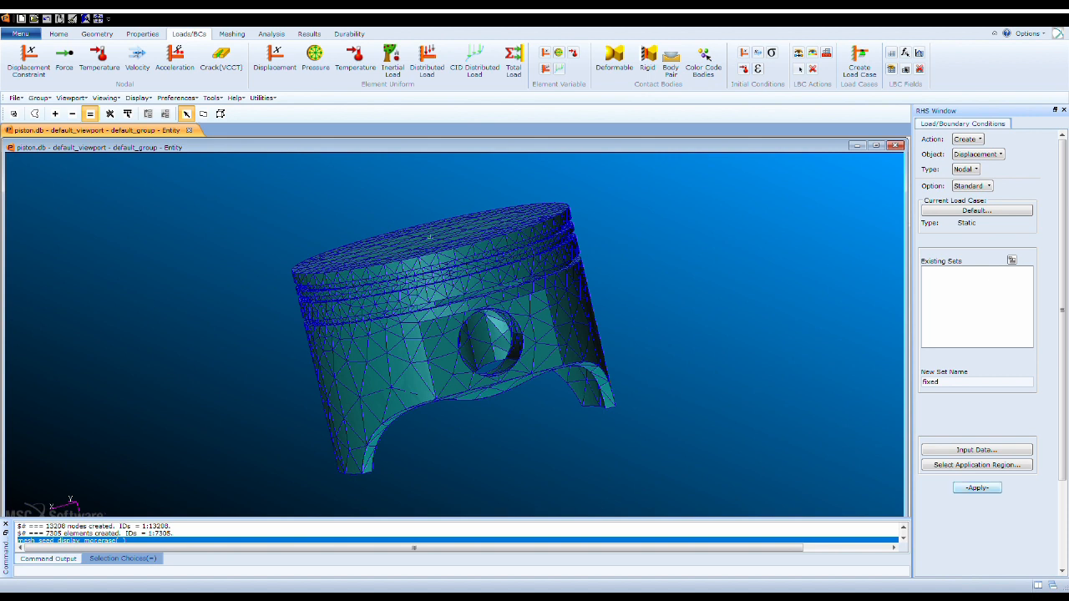
left_click(977, 487)
- Add the cylindrical face of one piston pin hole to the fixed set's geometry application region
left_click(976, 465)
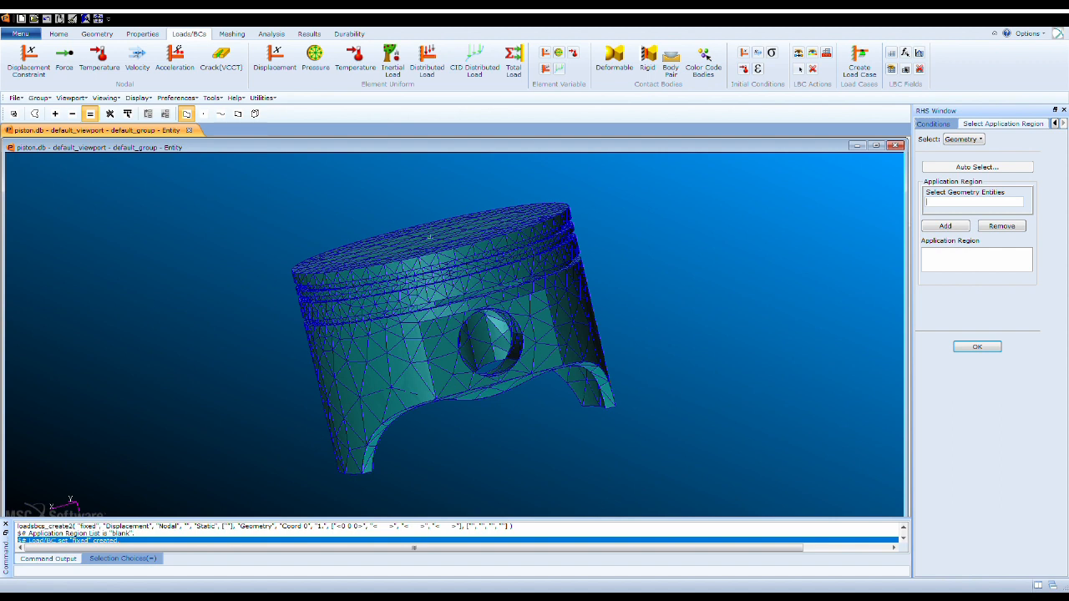
middle_click_drag(430, 237, 424, 163)
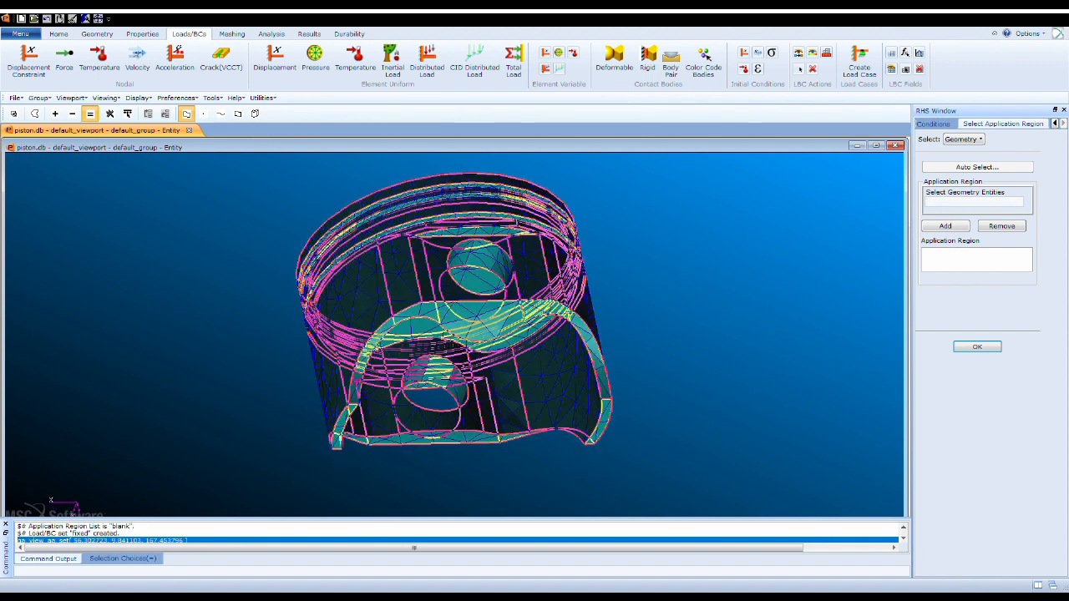
scroll(479, 257, "up", 1)
scroll(478, 258, "down", 1)
scroll(478, 257, "up", 1)
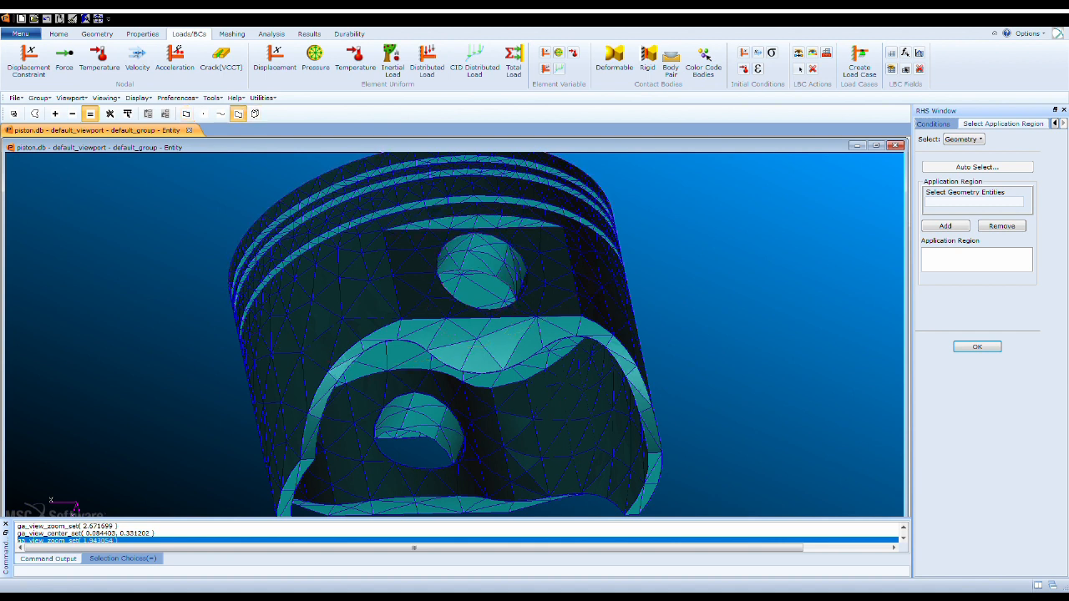
left_click(481, 271)
left_click(945, 226)
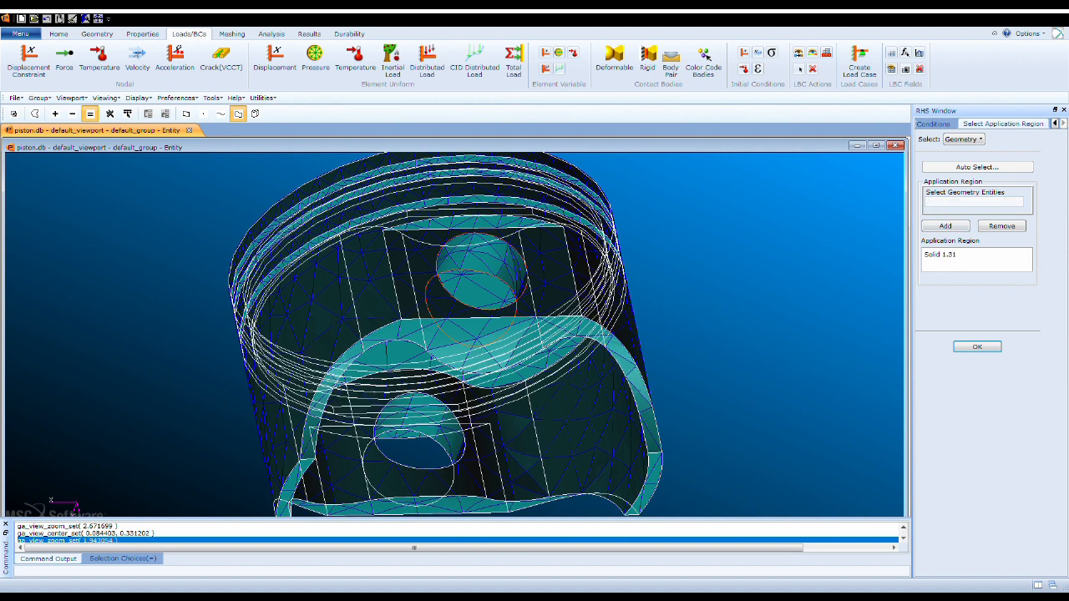
- Add the other pin hole's cylindrical face to the application region and reapply the fixed set, overwriting the existing one
mouse_move(534, 288)
middle_mouse_down()
mouse_move(613, 401)
mouse_move(554, 279)
middle_mouse_up()
left_click(558, 309)
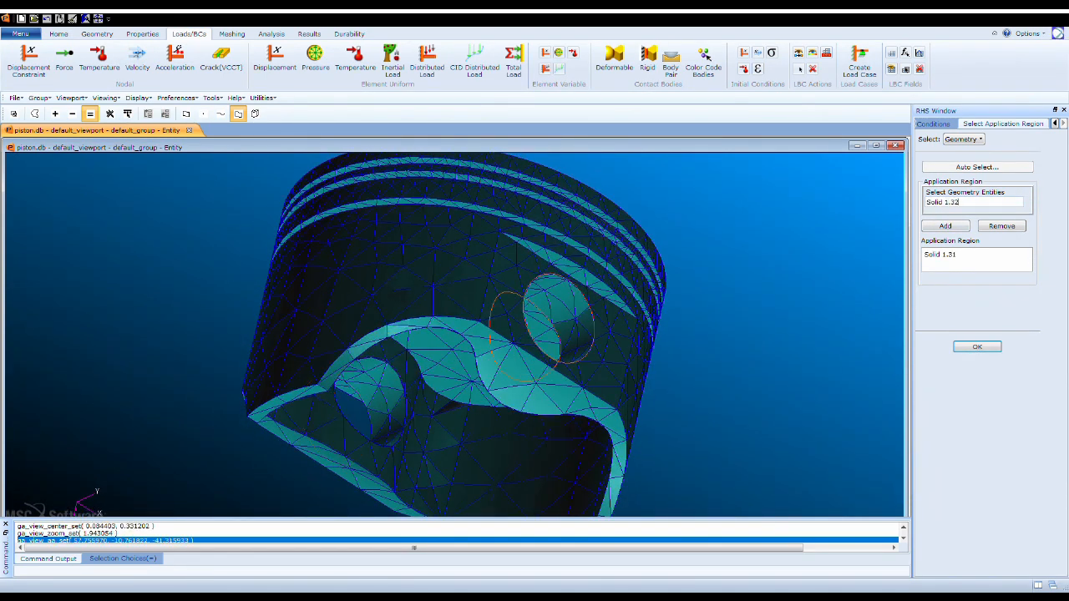
left_click(945, 227)
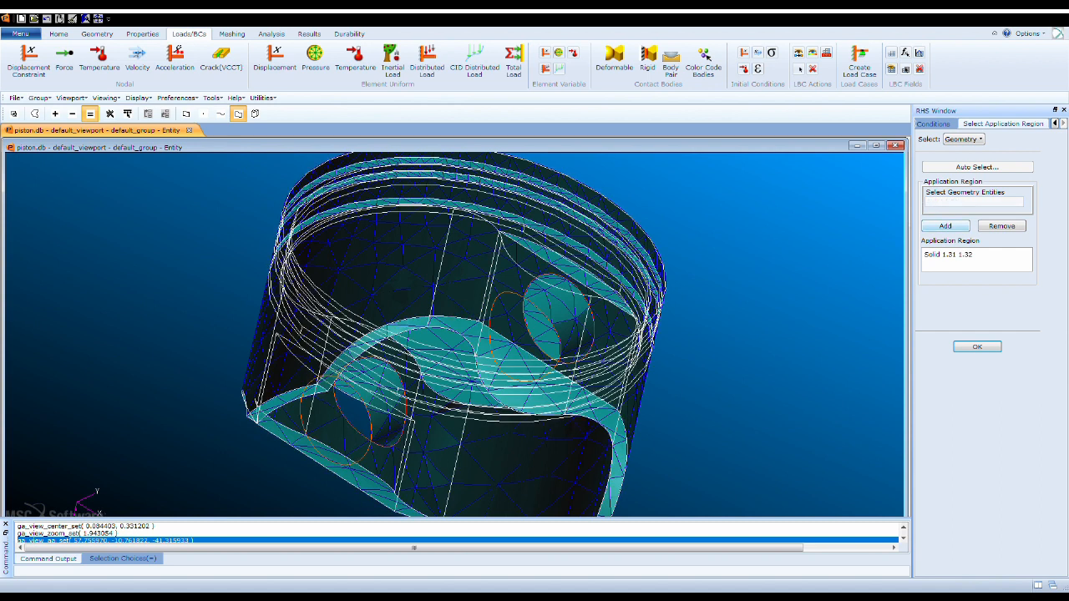
left_click(977, 347)
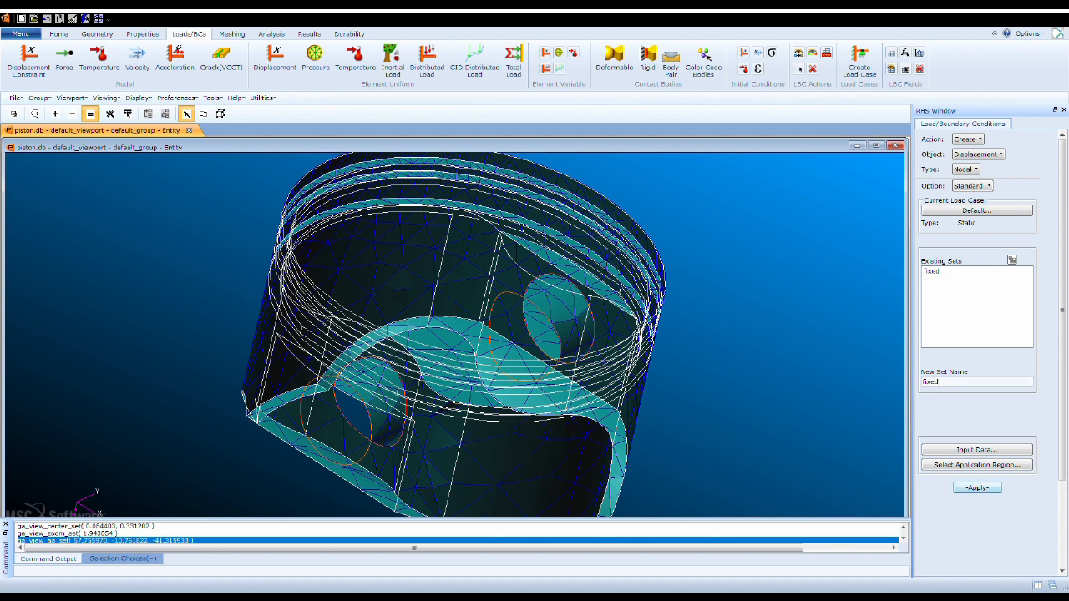
key("Return")
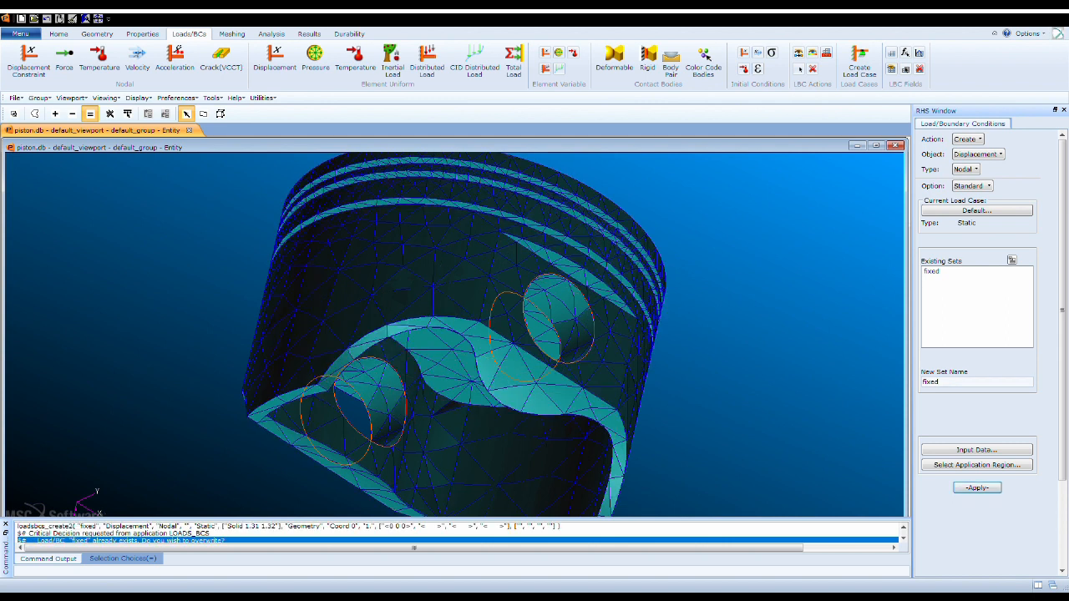
left_click(430, 348)
- Create an Element Uniform pressure set named piston_pressure for 3D elements with a pressure of 1200
middle_click_drag(489, 261, 423, 367)
scroll(455, 333, "down", 3)
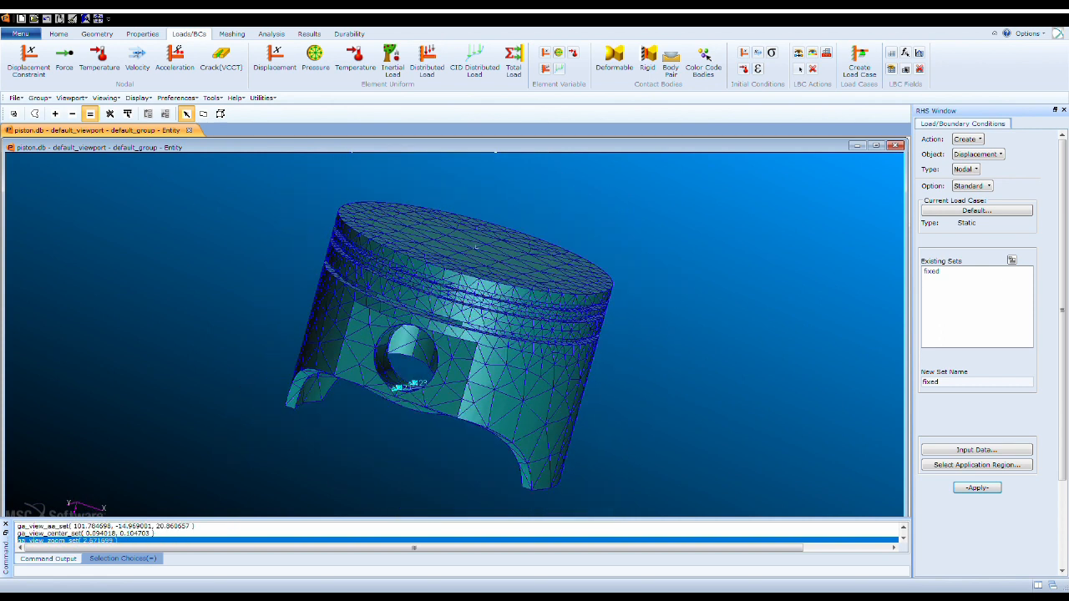
scroll(473, 251, "down", 2)
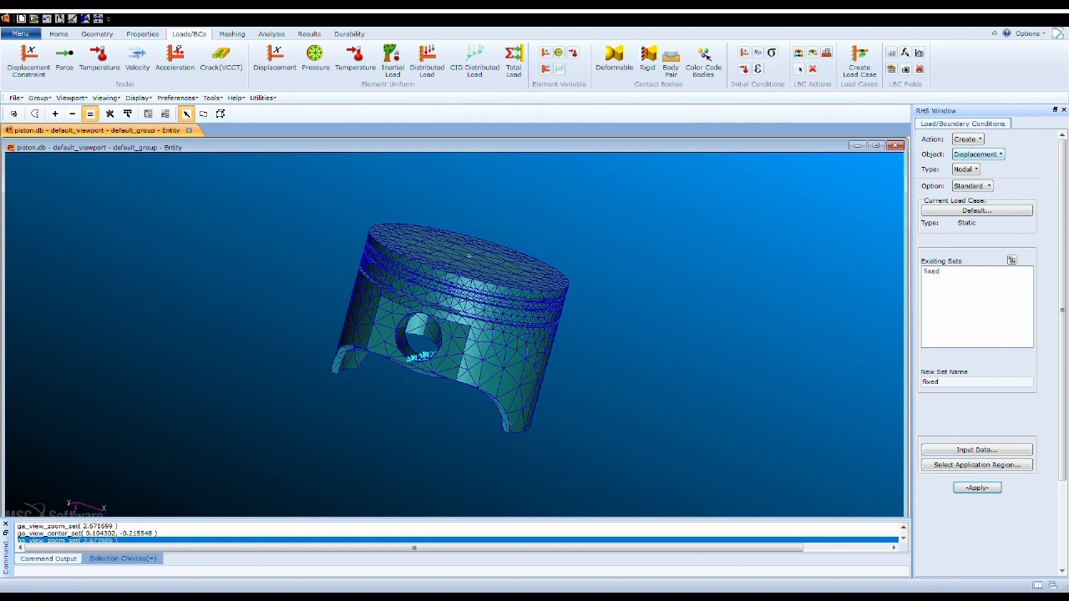
left_click(971, 185)
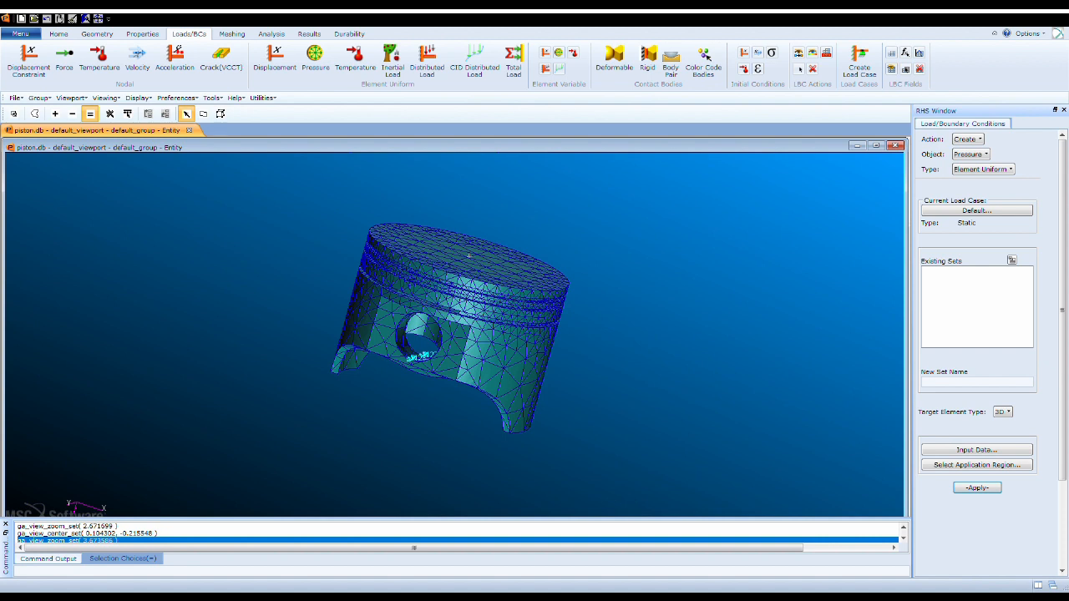
left_click(969, 381)
type("piston_pressure")
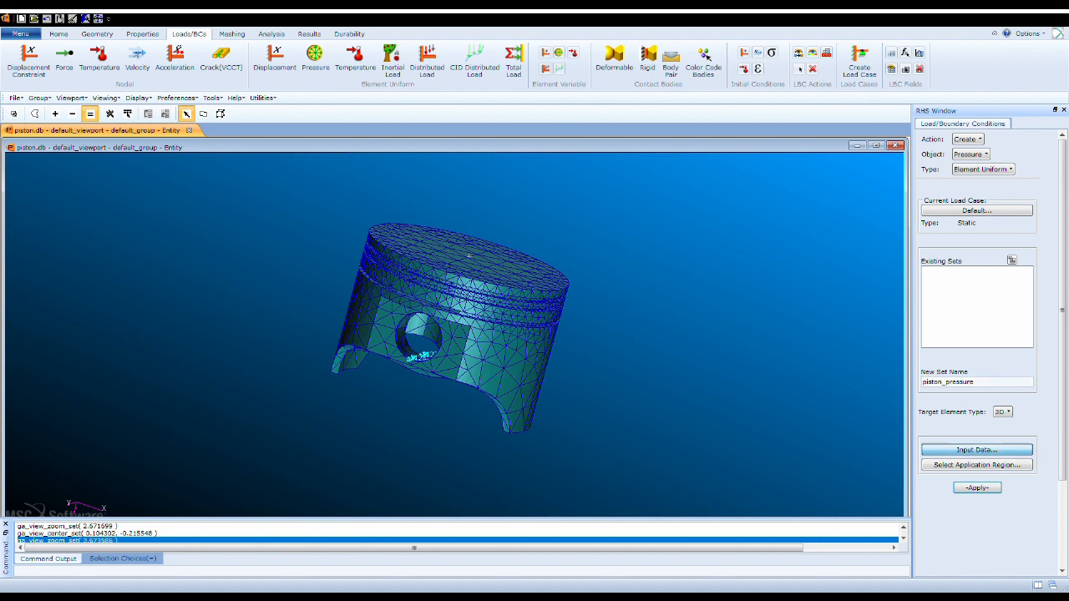
left_click(976, 450)
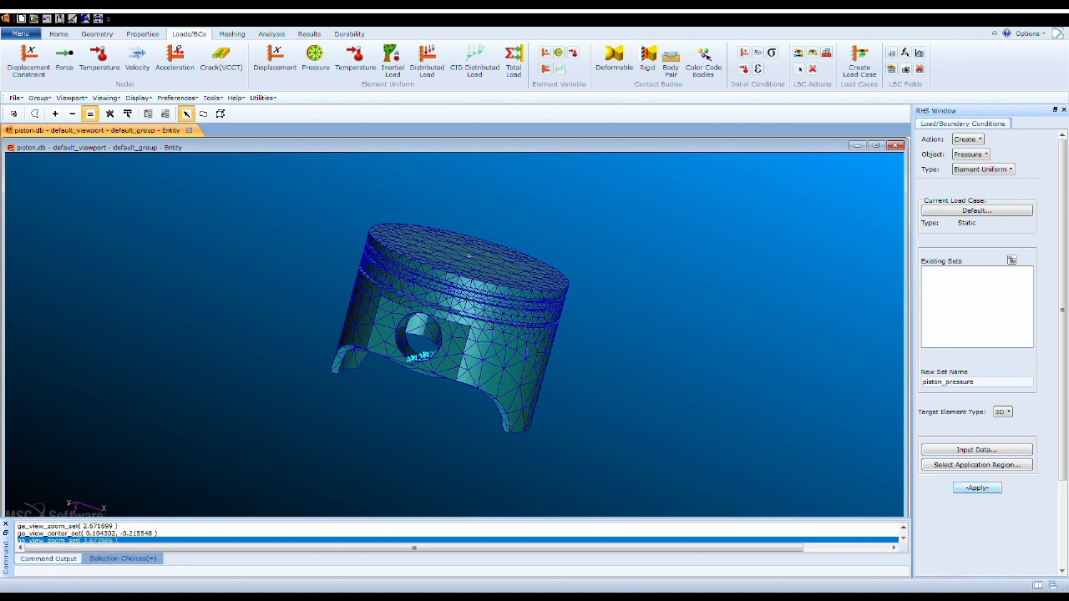
left_click(977, 487)
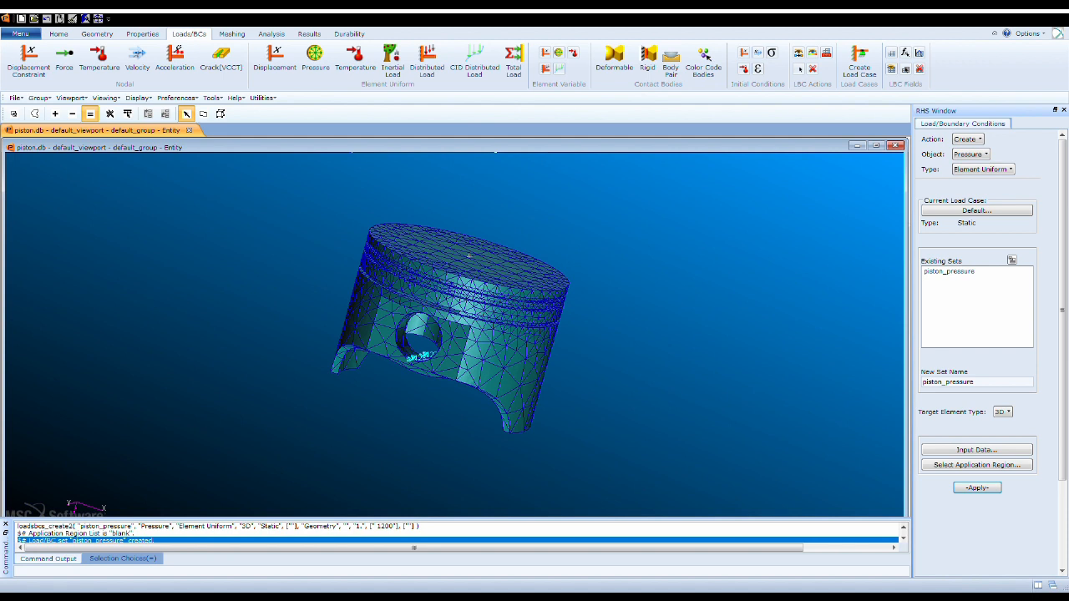
- Assign the piston's flat crown face to the pressure set and reapply piston_pressure, overwriting the existing set
left_click(977, 465)
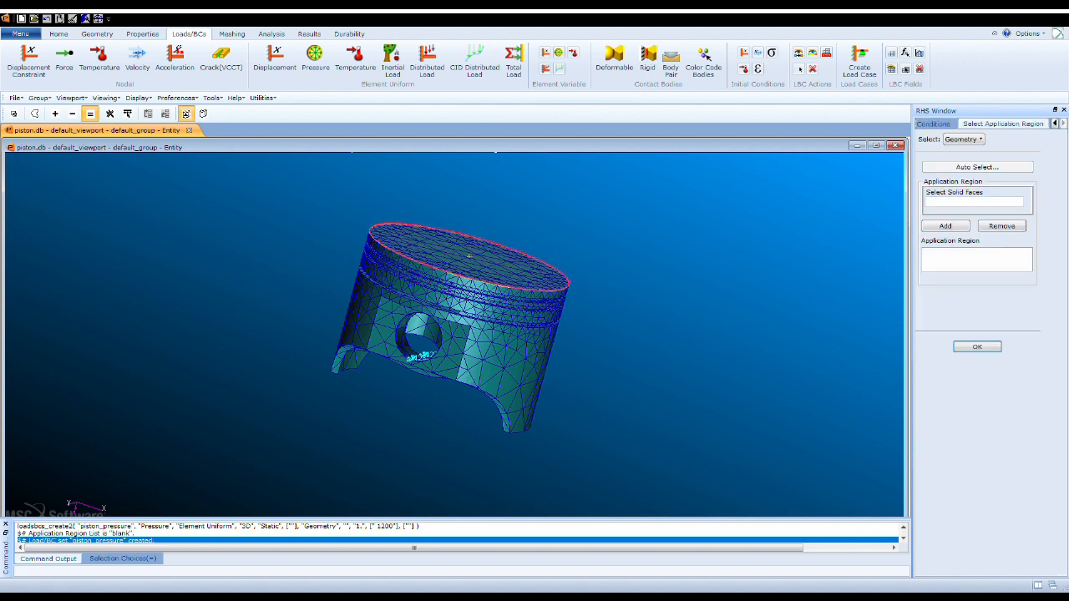
left_click(469, 255)
left_click(945, 226)
left_click(977, 346)
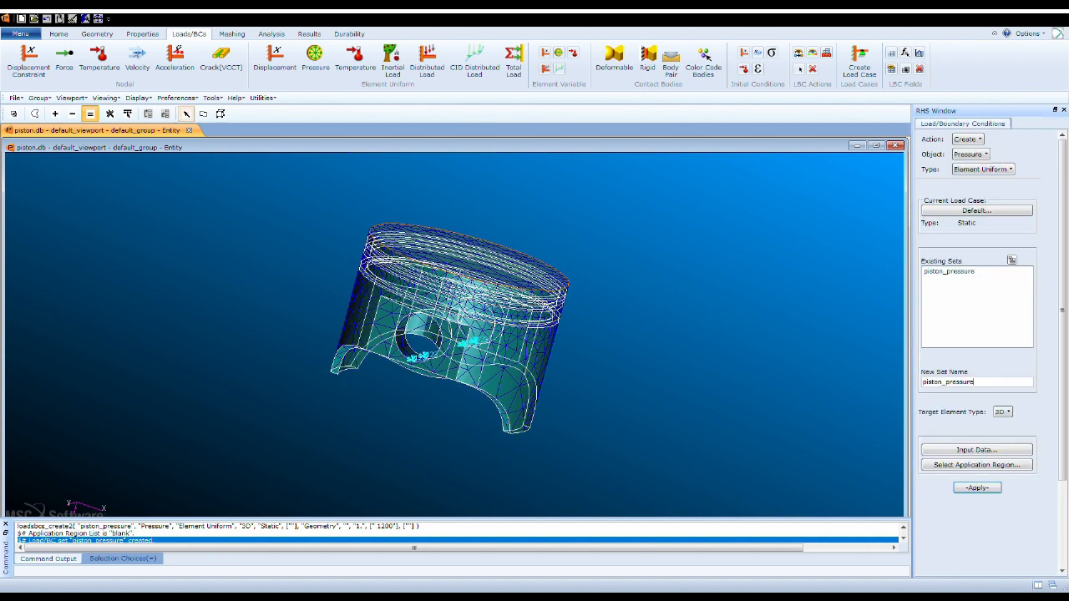
left_click(977, 487)
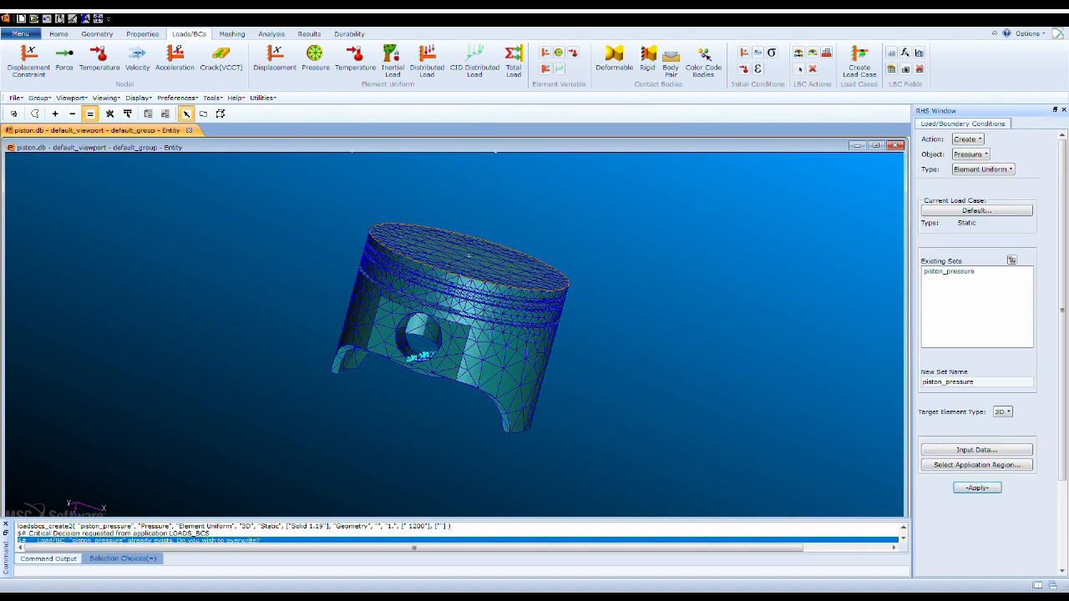
key("Return")
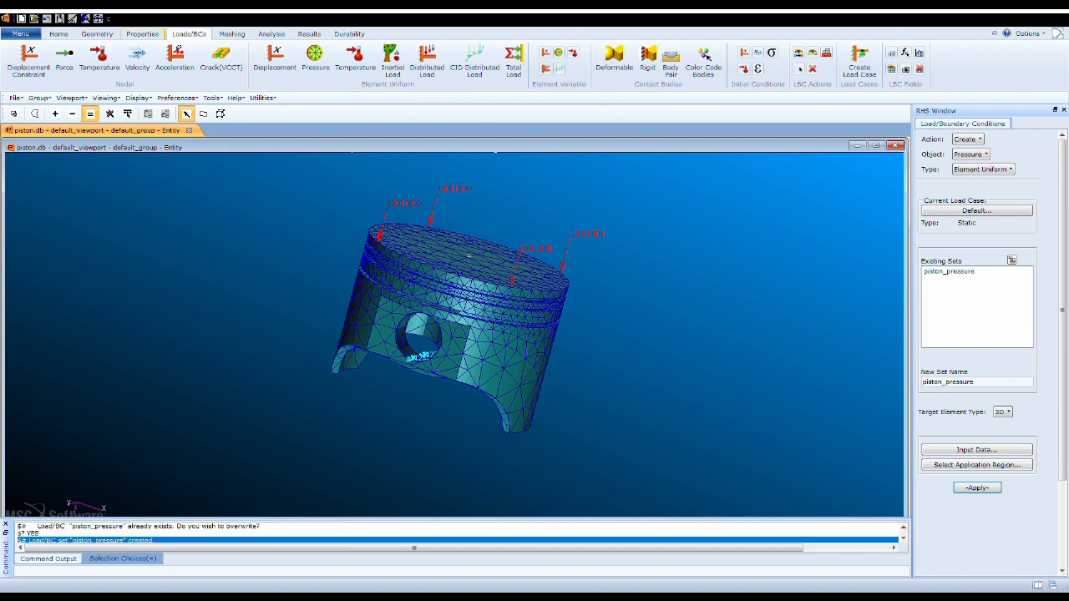
- Create an isotropic, linear elastic material named steel by manual input
left_click(142, 35)
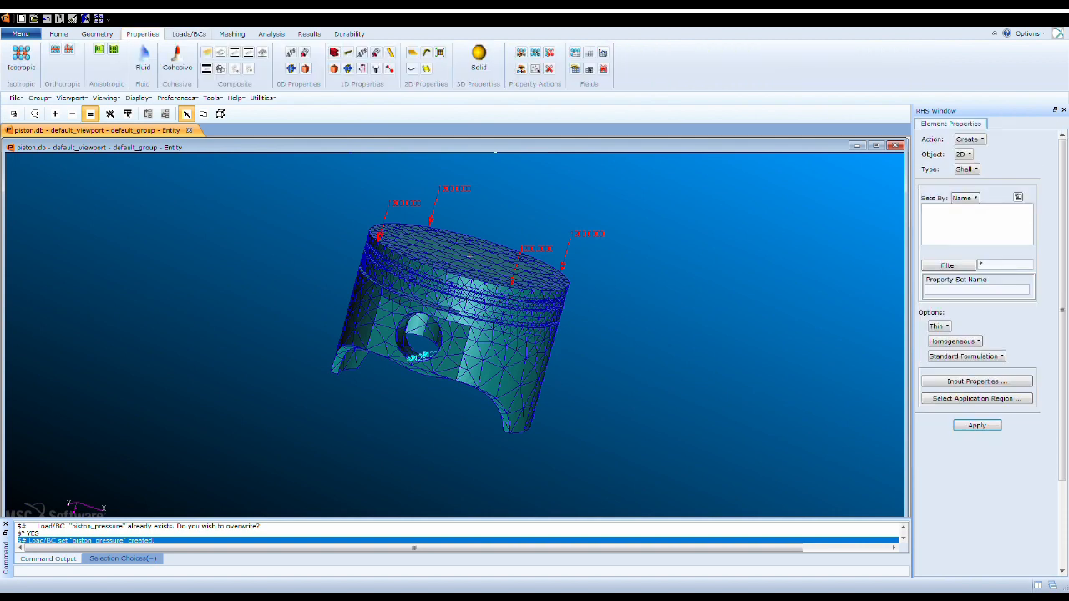
left_click(21, 59)
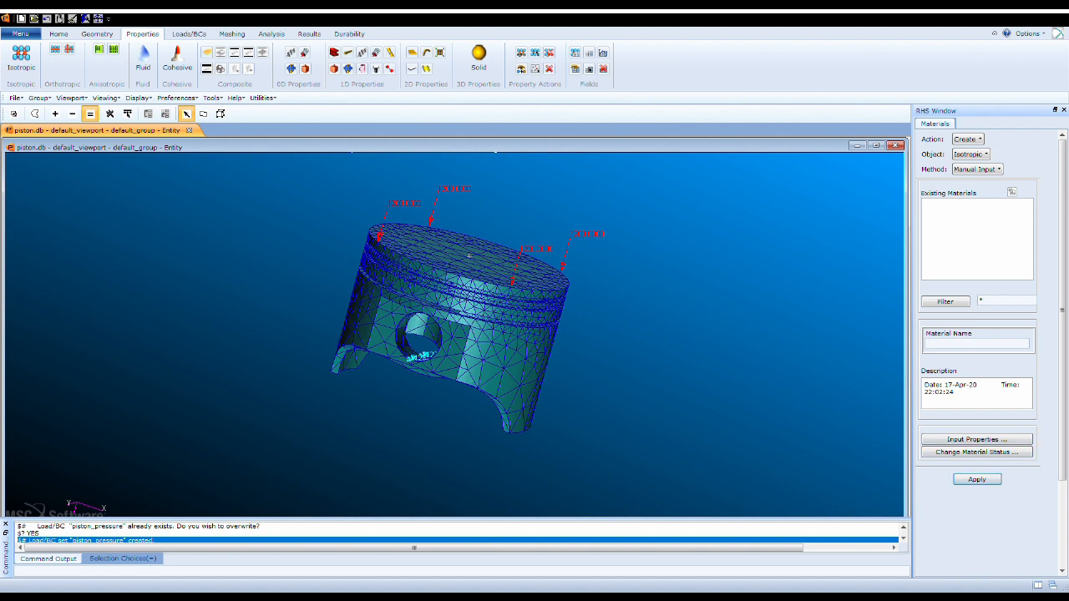
left_click(976, 344)
type("steel")
left_click(977, 479)
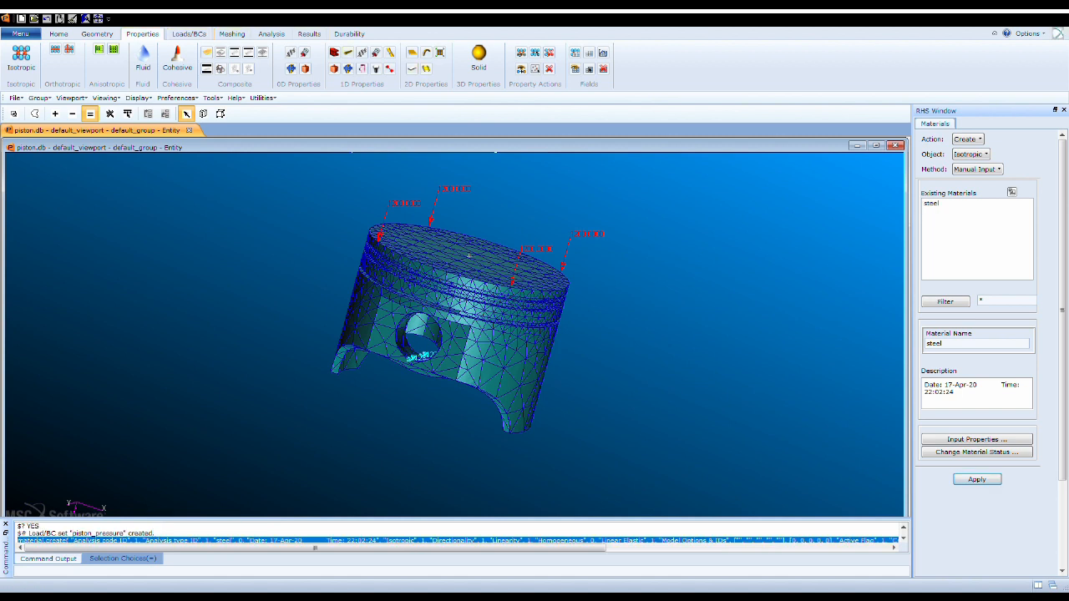
- Create a homogeneous 3D solid property set named piston using the steel material and assign it to the piston solid
left_click(478, 58)
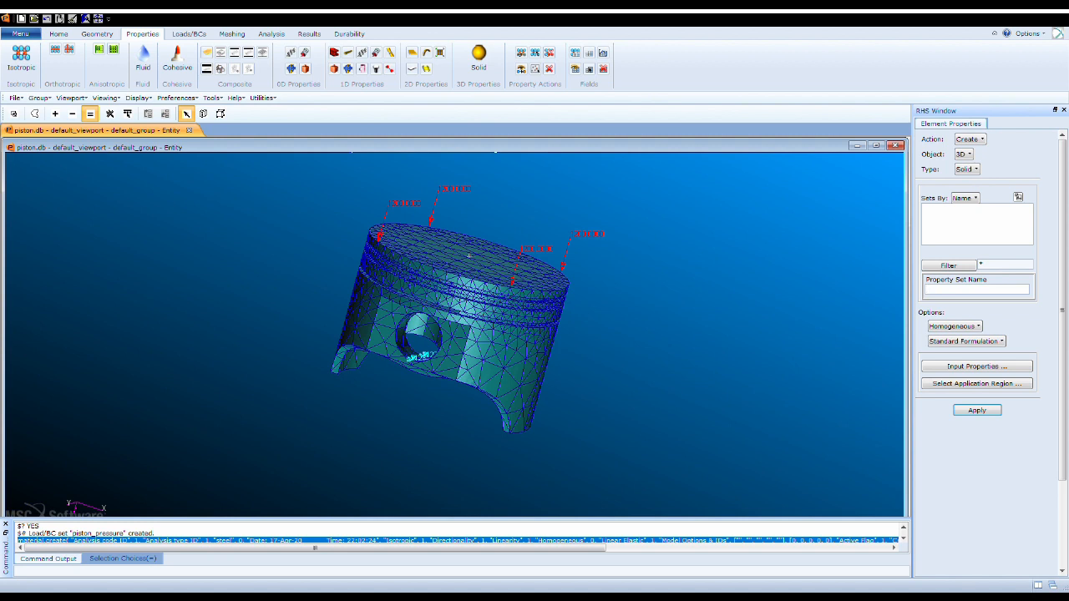
type("piston")
left_click(976, 383)
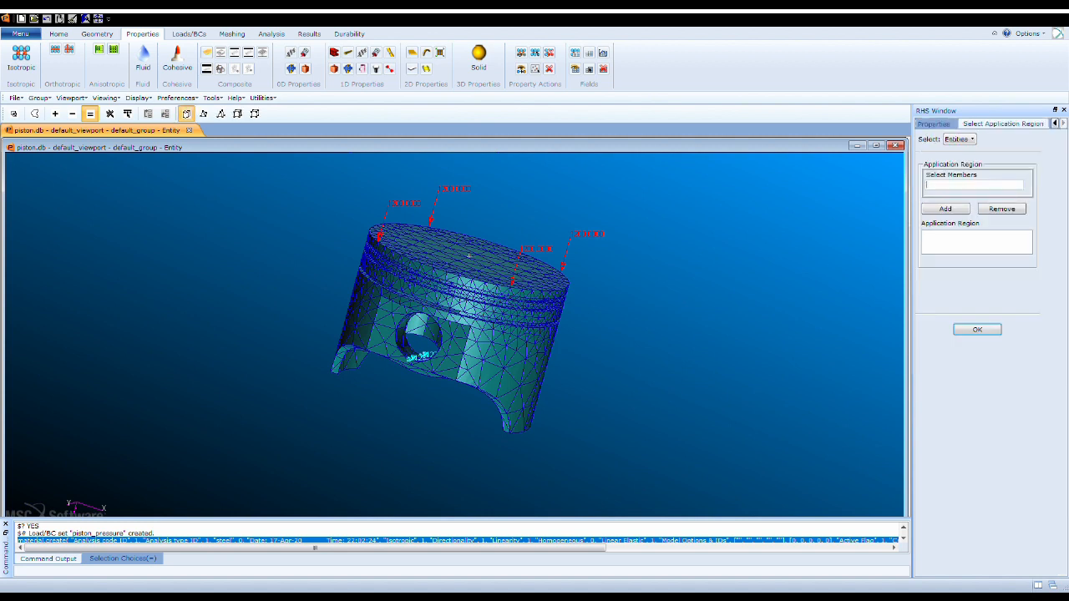
left_click(468, 255)
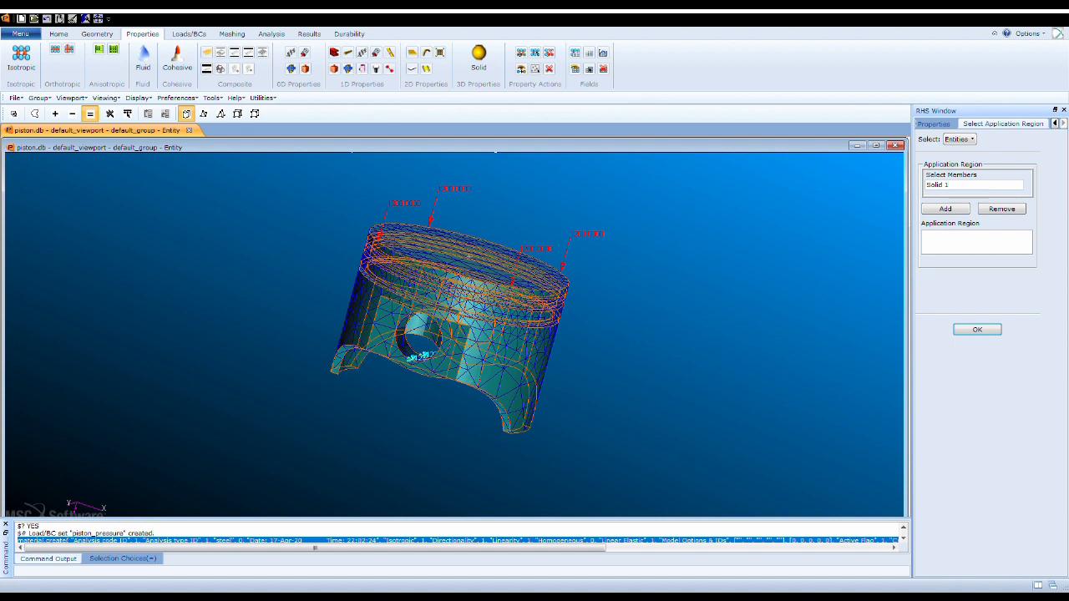
left_click(945, 208)
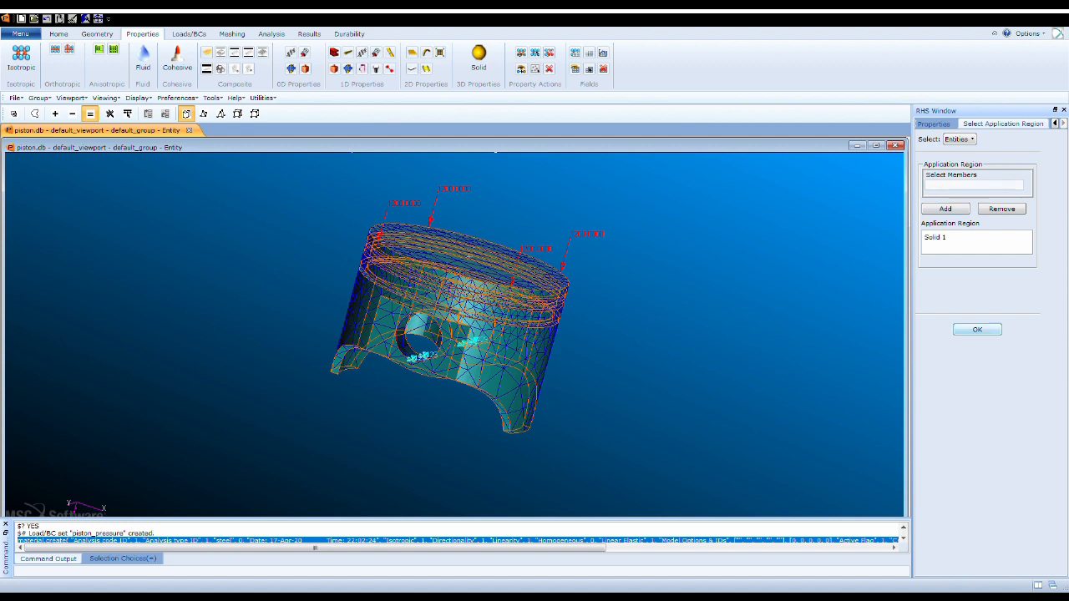
left_click(976, 329)
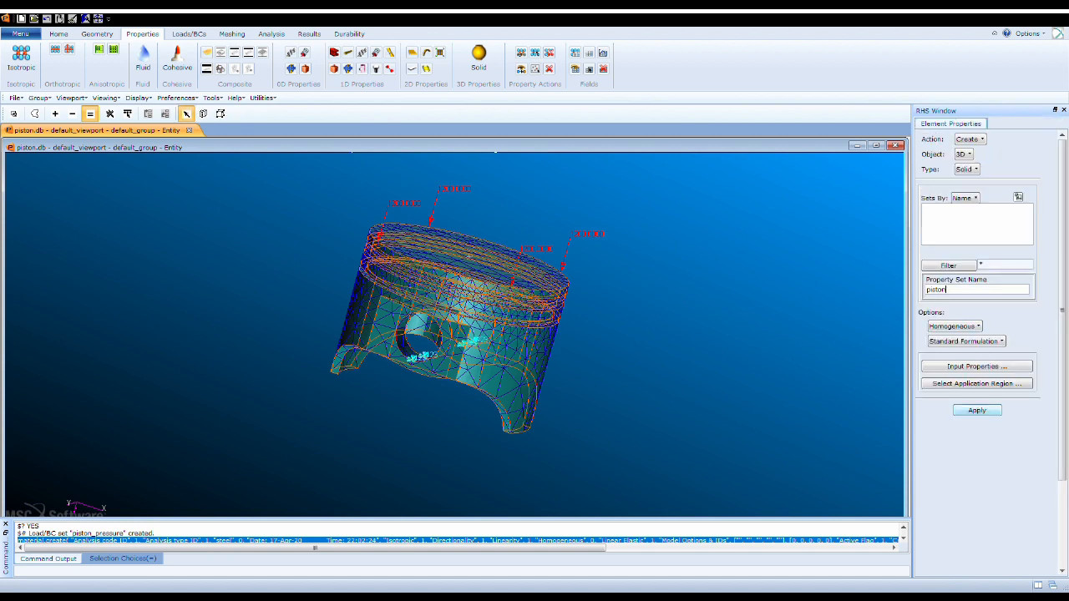
left_click(977, 409)
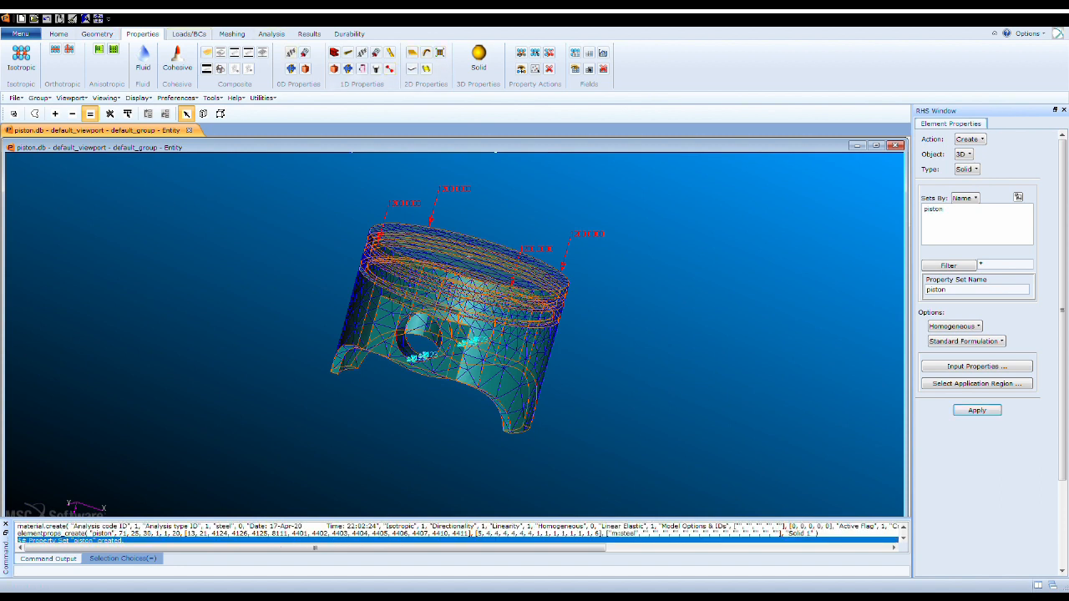
- Open the Default load case for modification
left_click(189, 34)
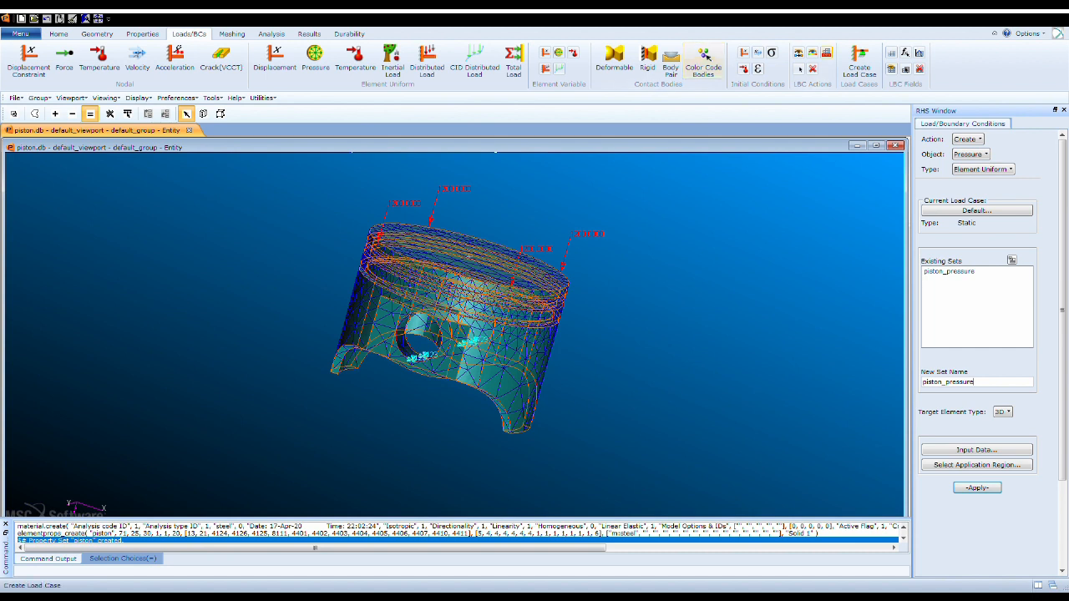
left_click(859, 63)
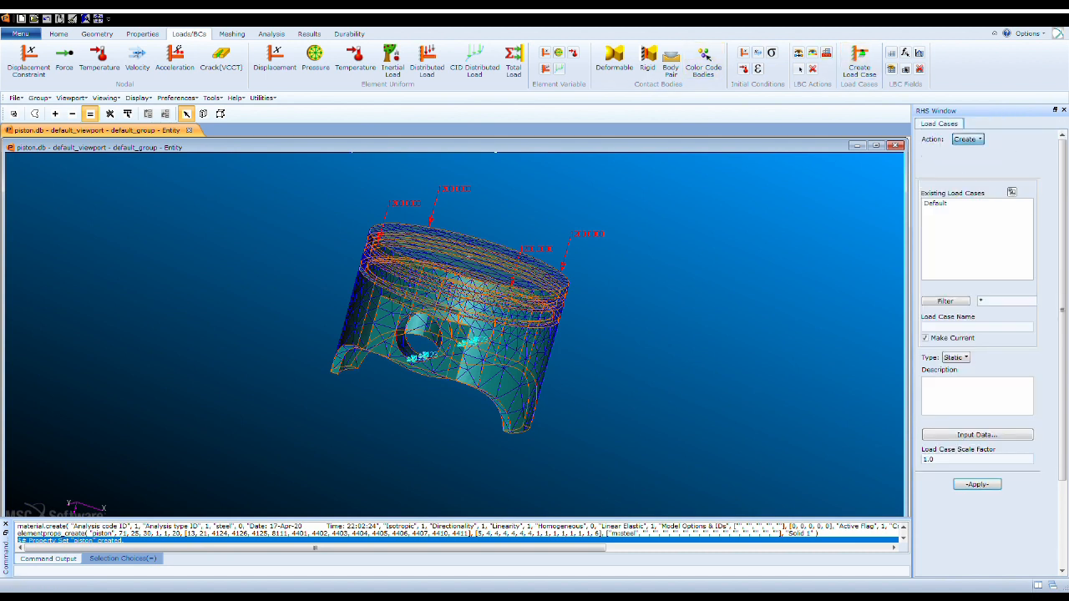
left_click(967, 160)
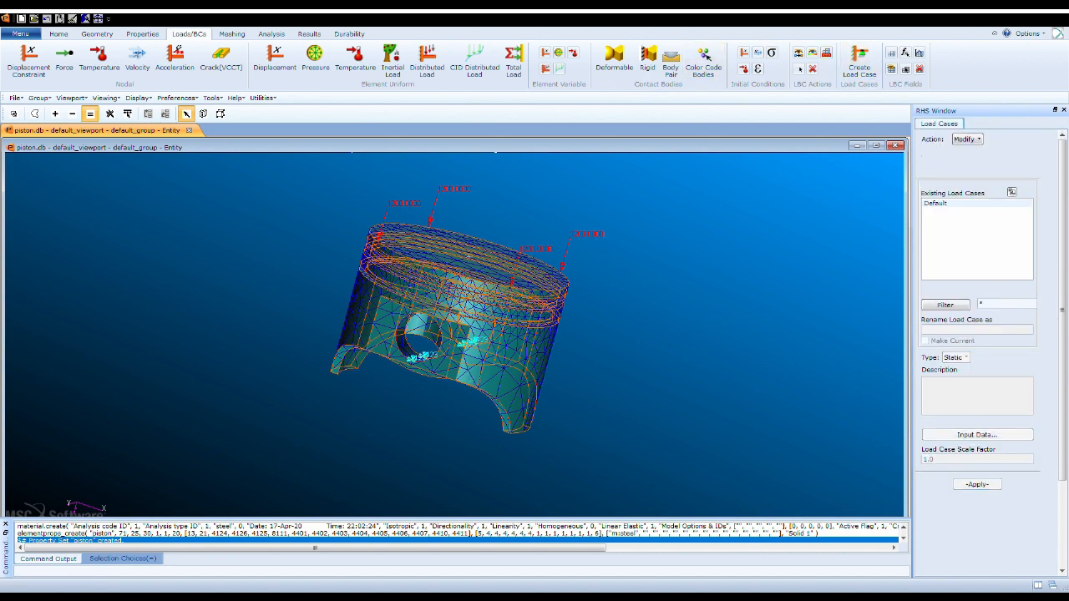
left_click(936, 204)
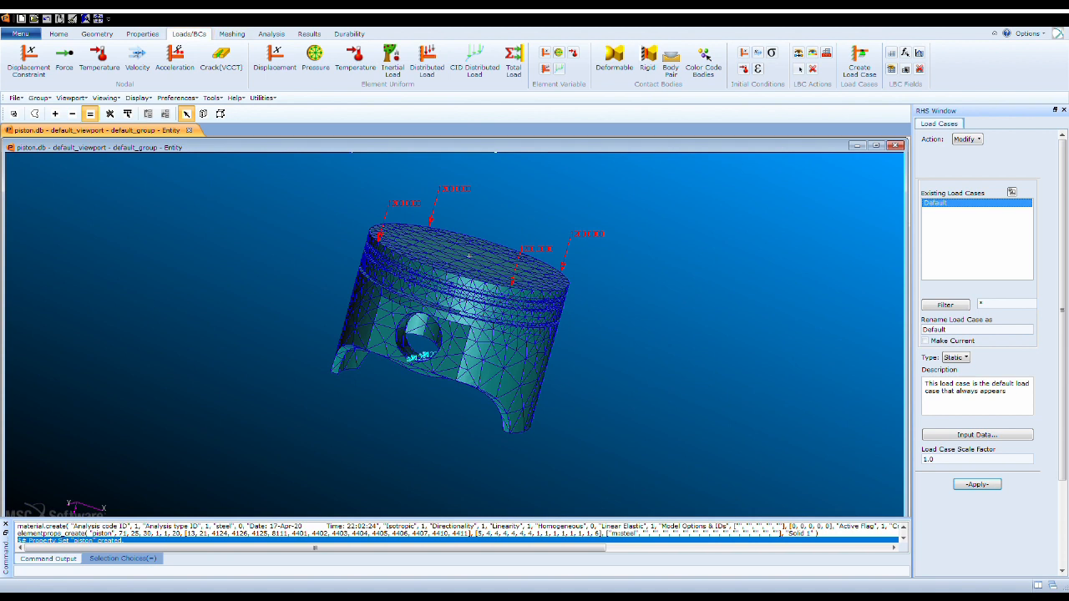
- Set the entire-model analysis method to Analysis Deck and open the job's translation parameters
left_click(272, 33)
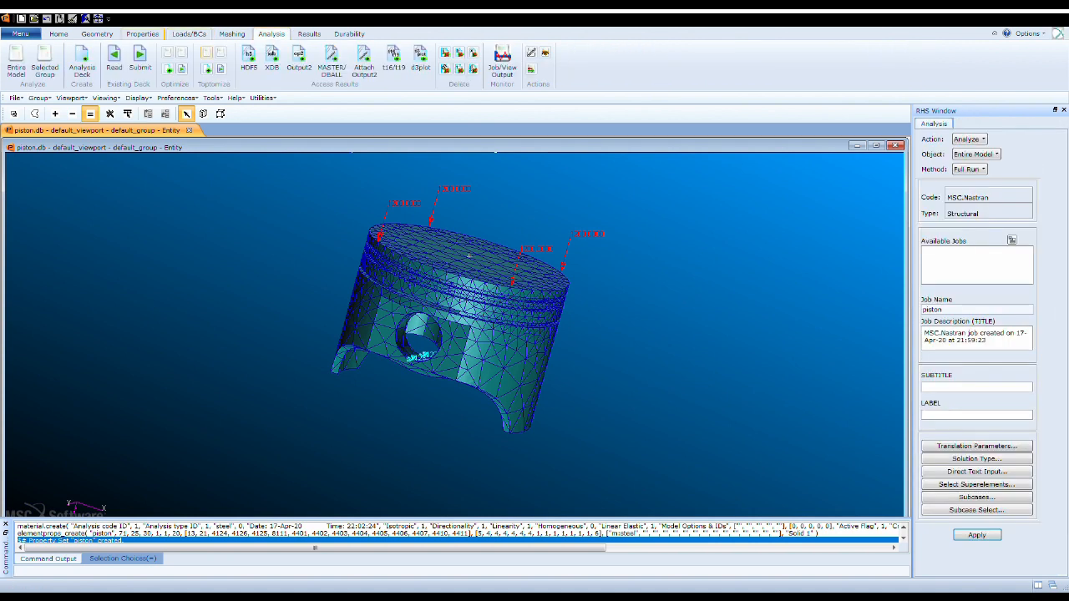
left_click(82, 65)
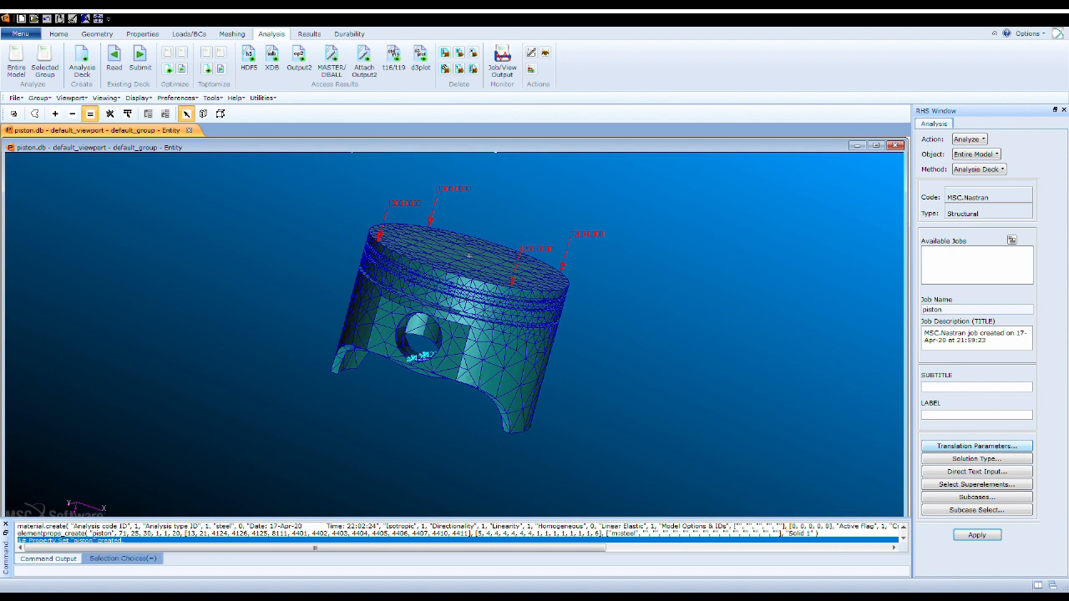
left_click(976, 446)
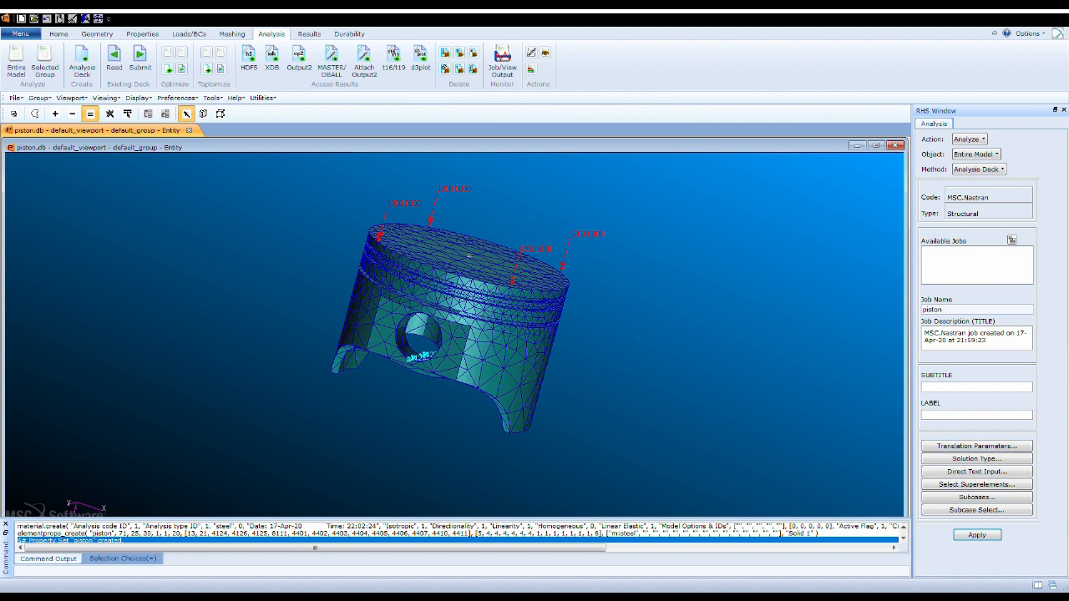